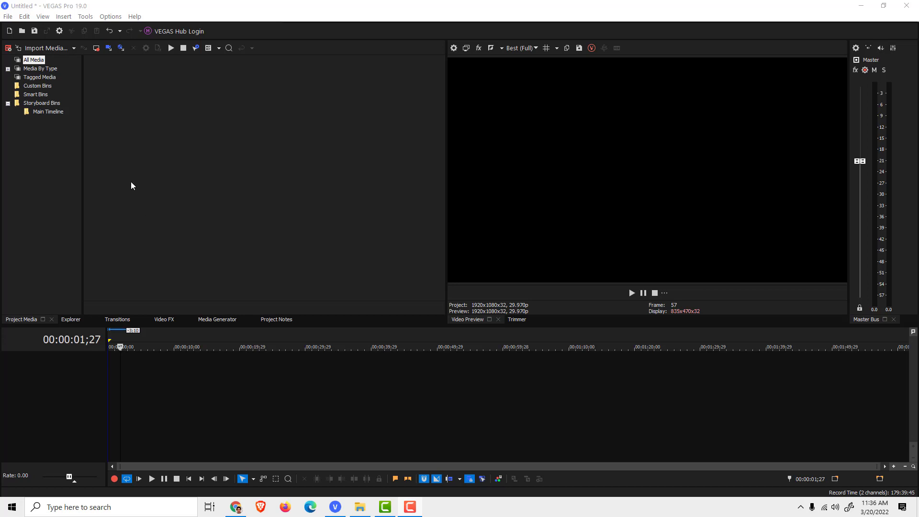
Insert an audio track from the empty track header's context menu.
{"action": "right_click", "coordinate": [55, 388]}
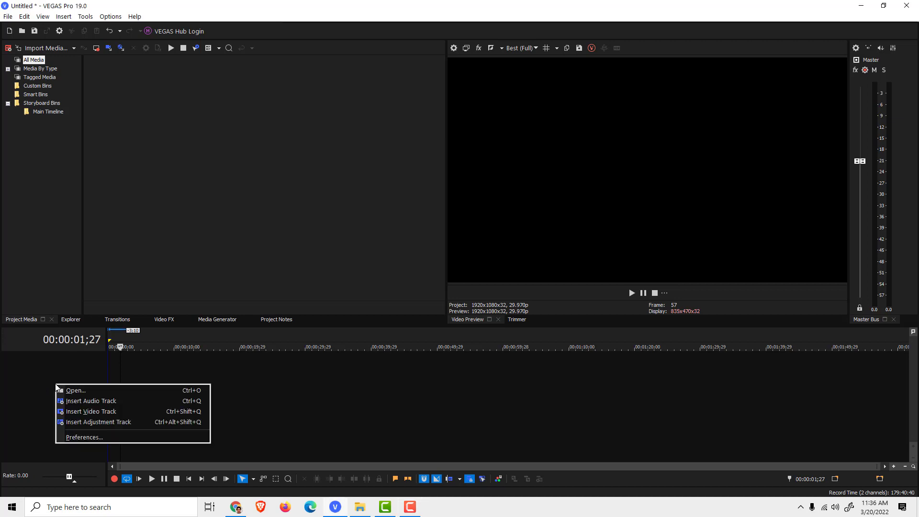
{"action": "left_click", "coordinate": [92, 401]}
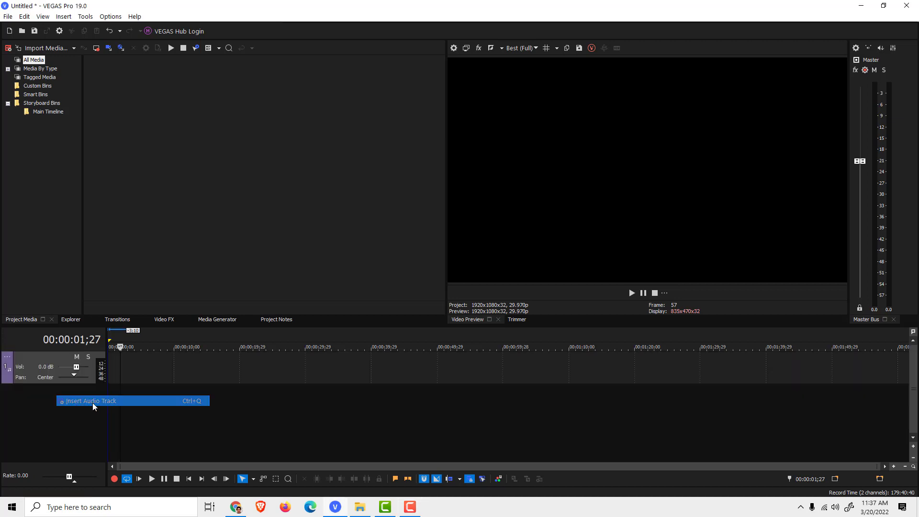
Arm the audio track for recording, record a short test take, and accept it.
{"action": "left_click", "coordinate": [7, 357]}
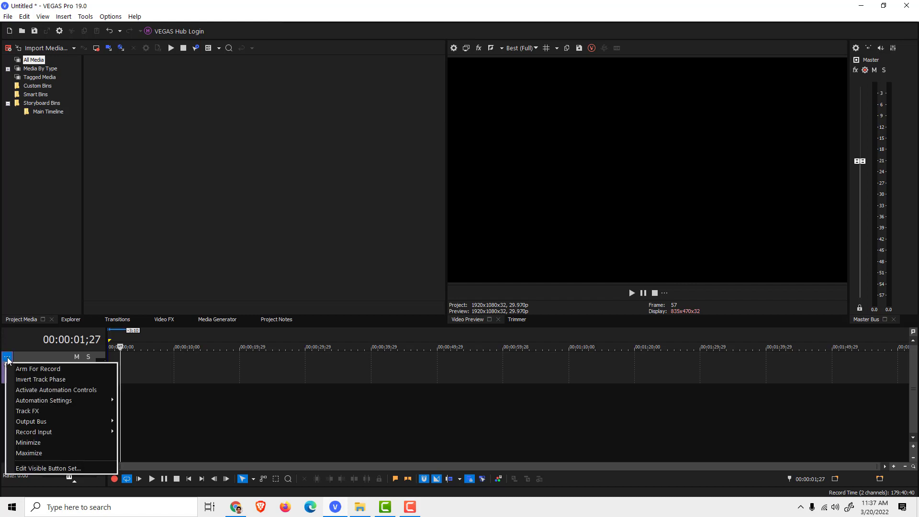
{"action": "left_click", "coordinate": [32, 368]}
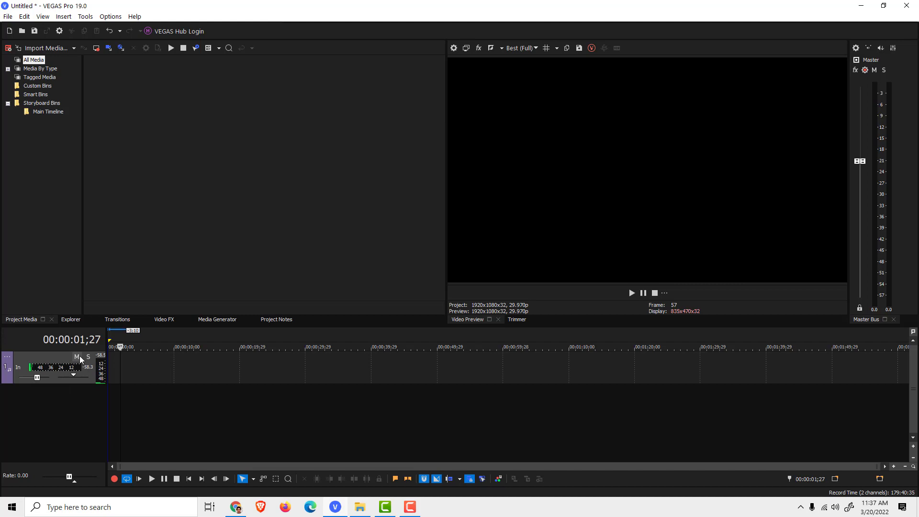
{"action": "left_click", "coordinate": [115, 480]}
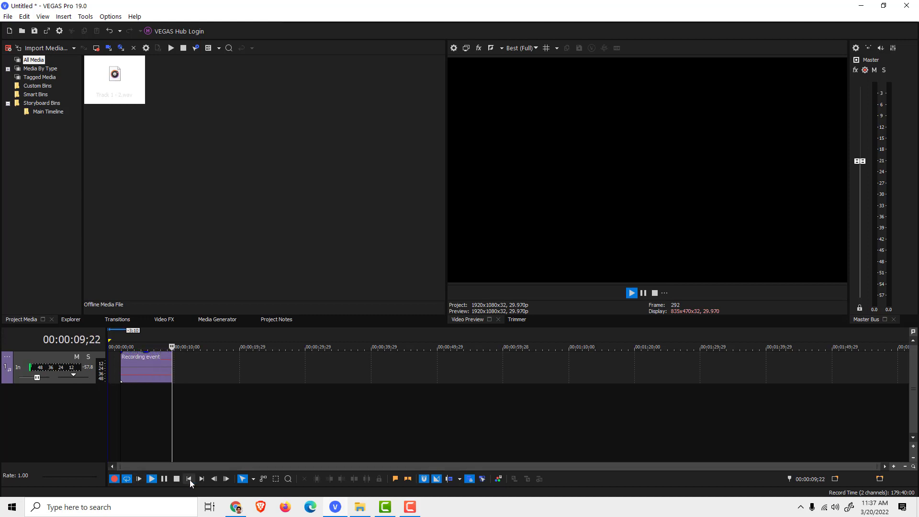
{"action": "left_click", "coordinate": [177, 478]}
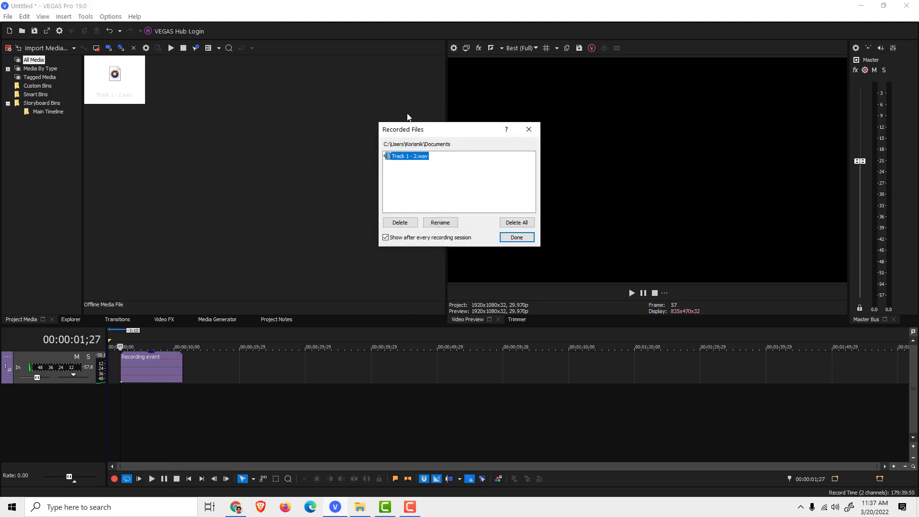
{"action": "left_click", "coordinate": [505, 239]}
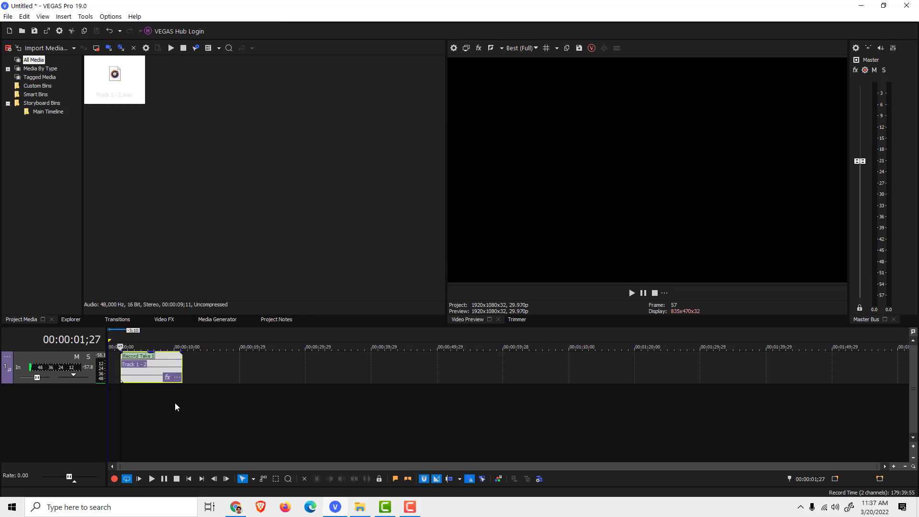
Delete the test clip from the timeline and remove its file from Project Media.
{"action": "left_click", "coordinate": [142, 365]}
{"action": "key", "text": "Delete"}
{"action": "left_click", "coordinate": [159, 409]}
{"action": "left_click", "coordinate": [116, 104]}
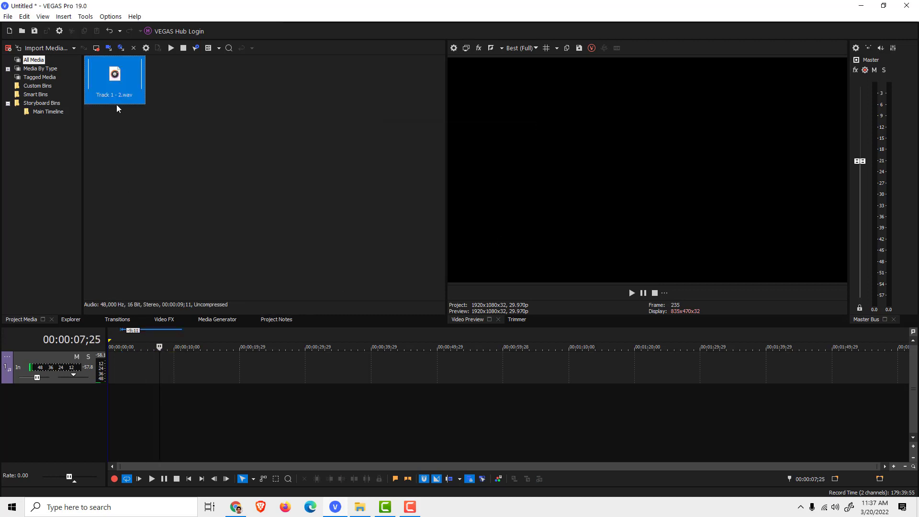
{"action": "key", "text": "Delete"}
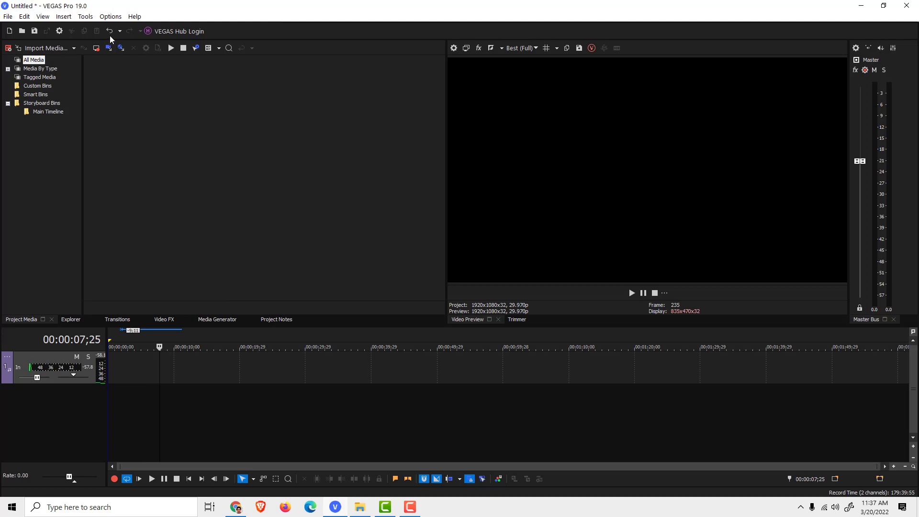
Switch the Preferences audio device type to Windows Classic Wave Driver, keeping the recording device.
{"action": "left_click", "coordinate": [110, 15]}
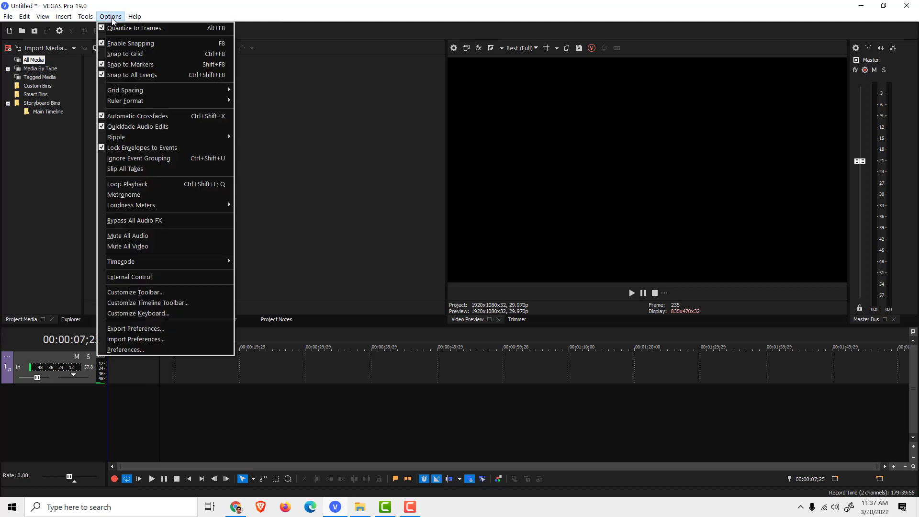
{"action": "left_click", "coordinate": [122, 350]}
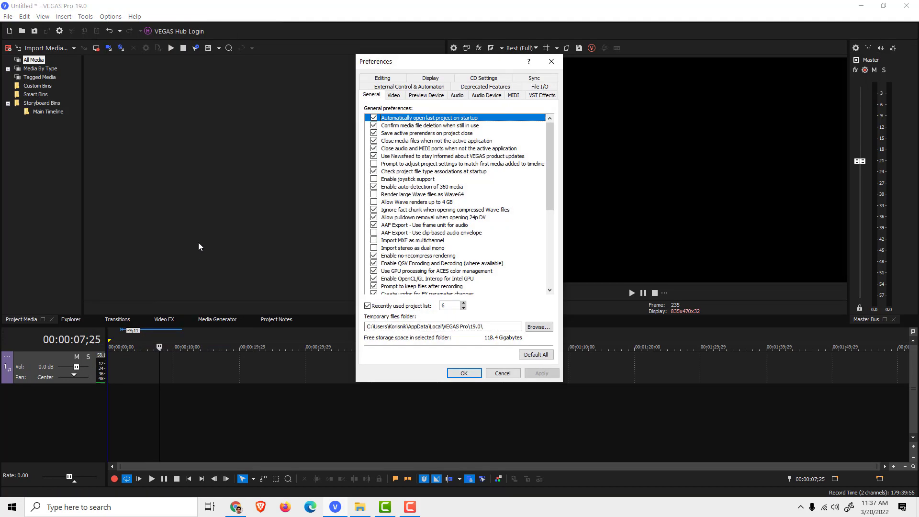
{"action": "left_click", "coordinate": [486, 94]}
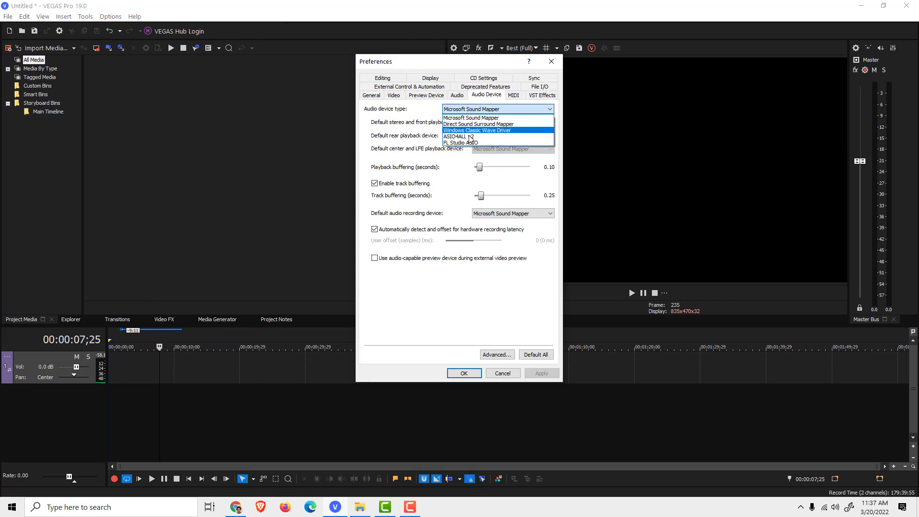
{"action": "left_click", "coordinate": [499, 131]}
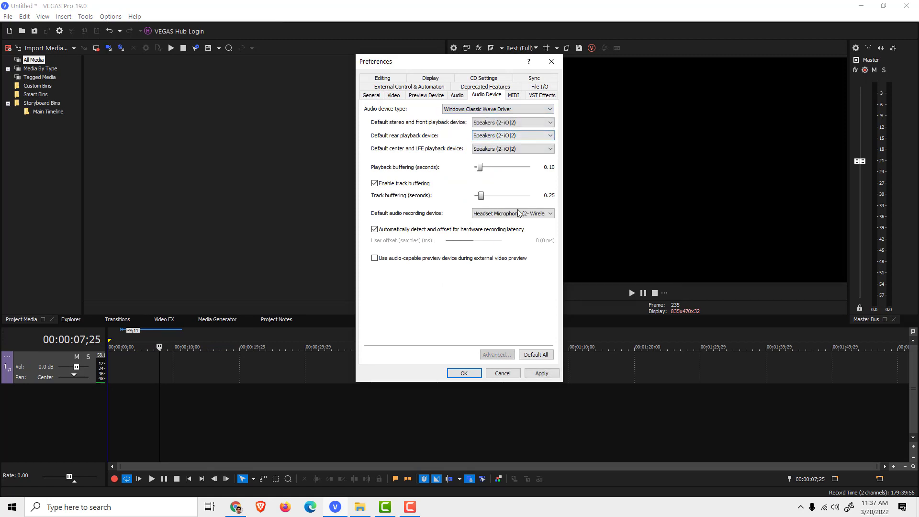
{"action": "left_click", "coordinate": [541, 213]}
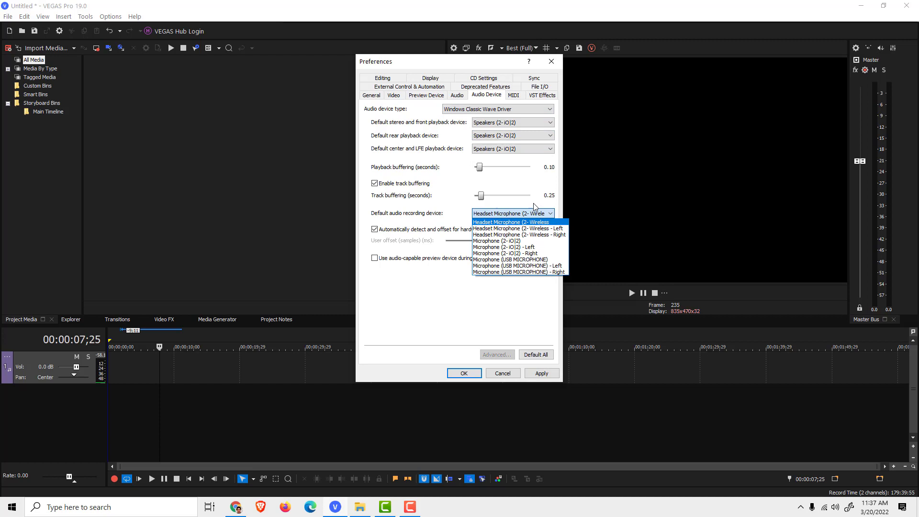
{"action": "left_click", "coordinate": [461, 312]}
{"action": "left_click", "coordinate": [464, 373]}
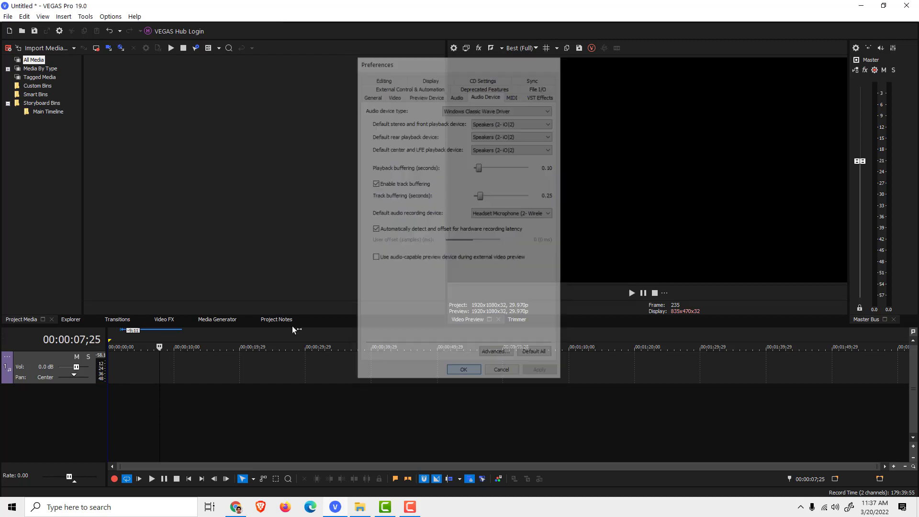
Re-arm the track and set its record input to mono Microphone (USB MICROPHONE) - Left.
{"action": "left_click", "coordinate": [6, 356]}
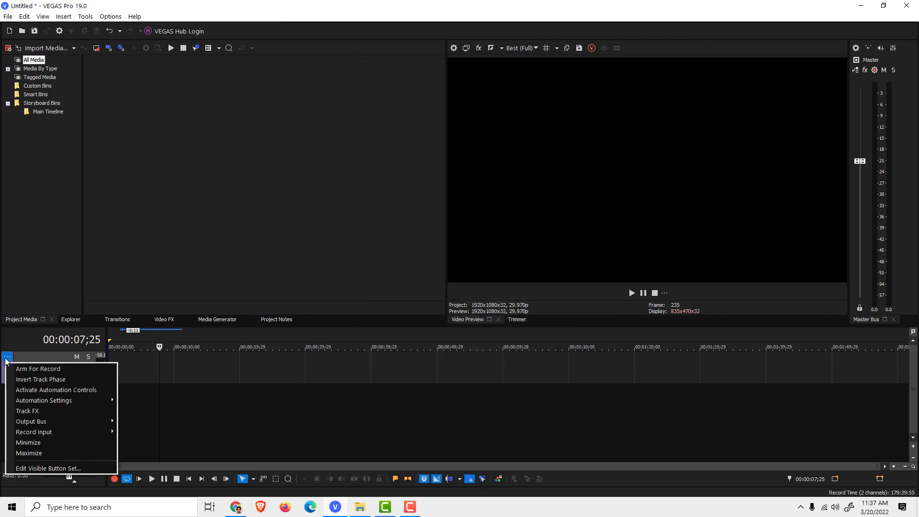
{"action": "left_click", "coordinate": [13, 367]}
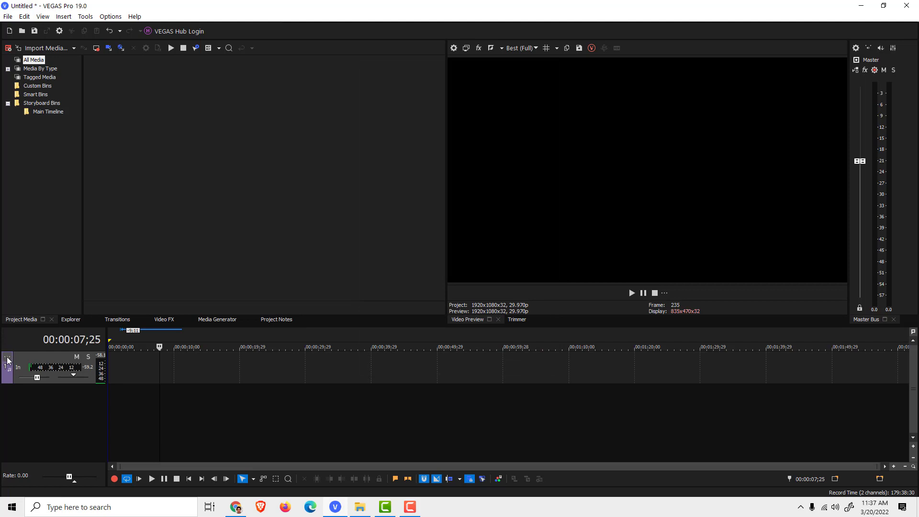
{"action": "left_click", "coordinate": [6, 358]}
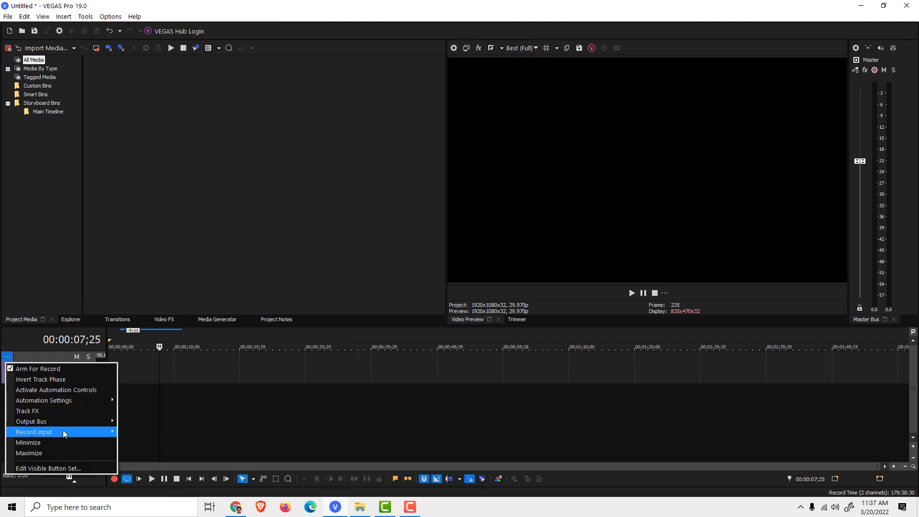
{"action": "mouse_move", "coordinate": [34, 432]}
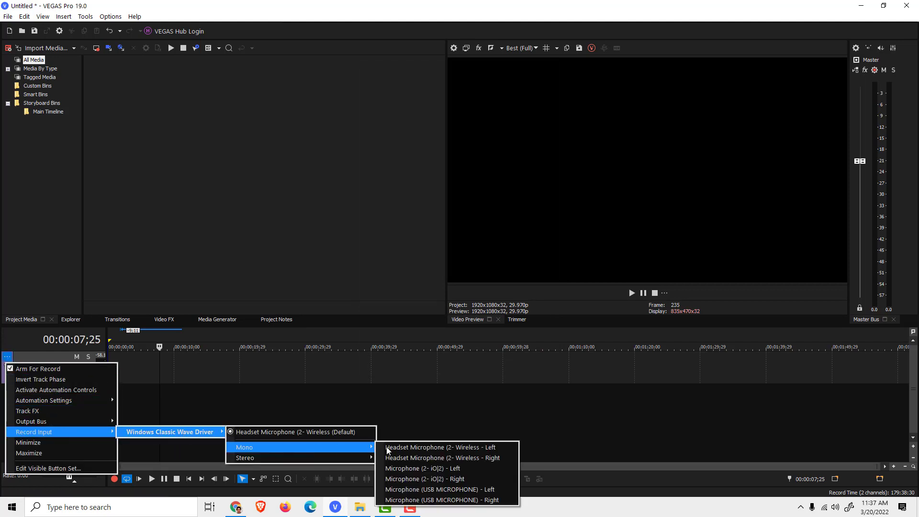
{"action": "mouse_move", "coordinate": [300, 447]}
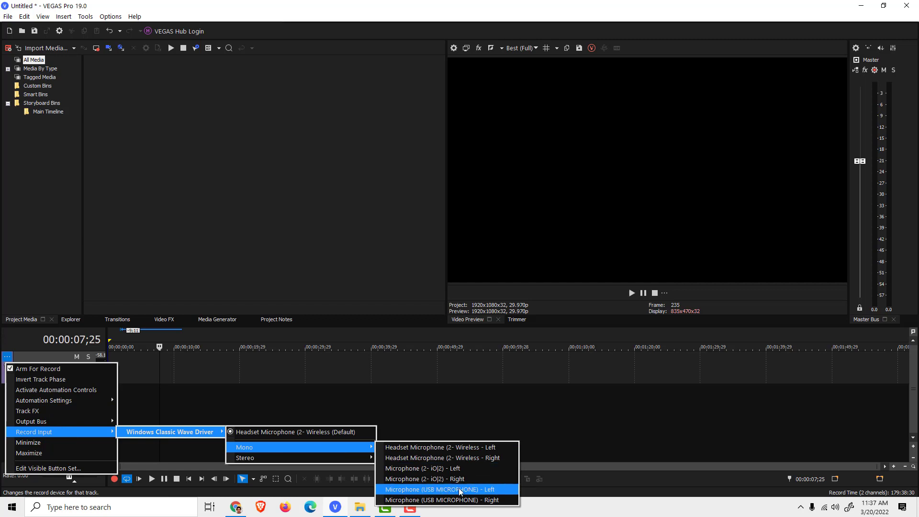
{"action": "left_click", "coordinate": [445, 490]}
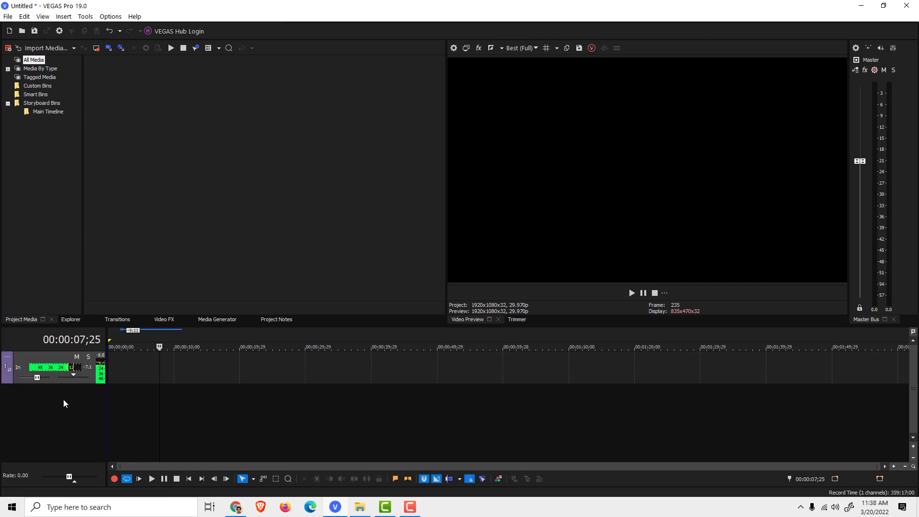
Start recording the voiceover onto the armed audio track.
{"action": "left_click", "coordinate": [114, 478]}
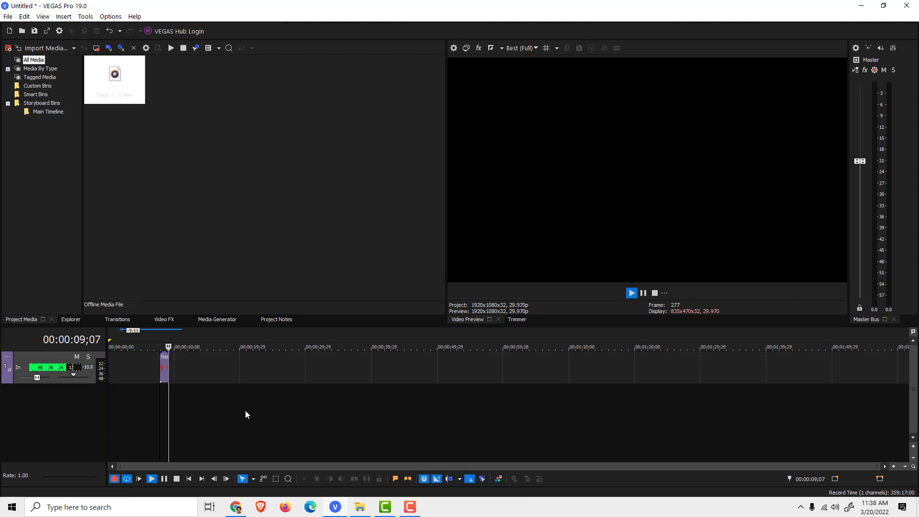